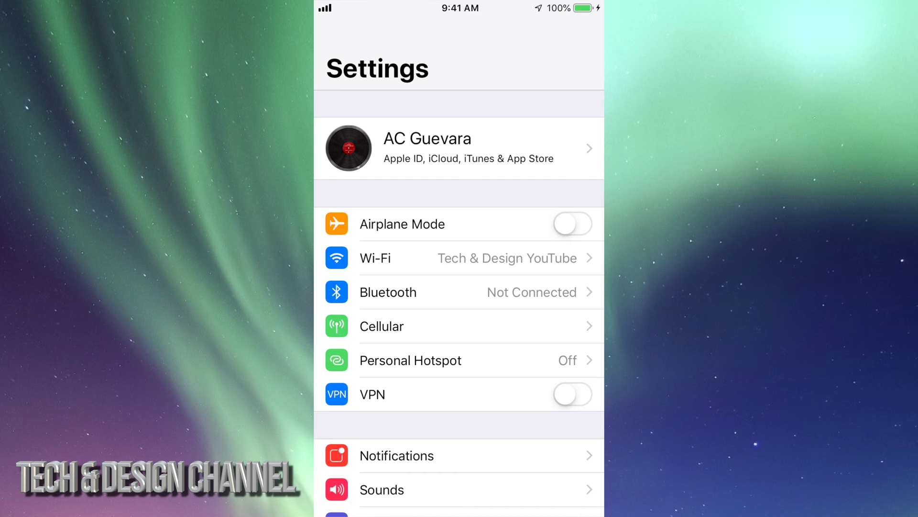
{"action": "scroll", "coordinate": [460, 287], "scroll_direction": "down", "scroll_amount": 5}
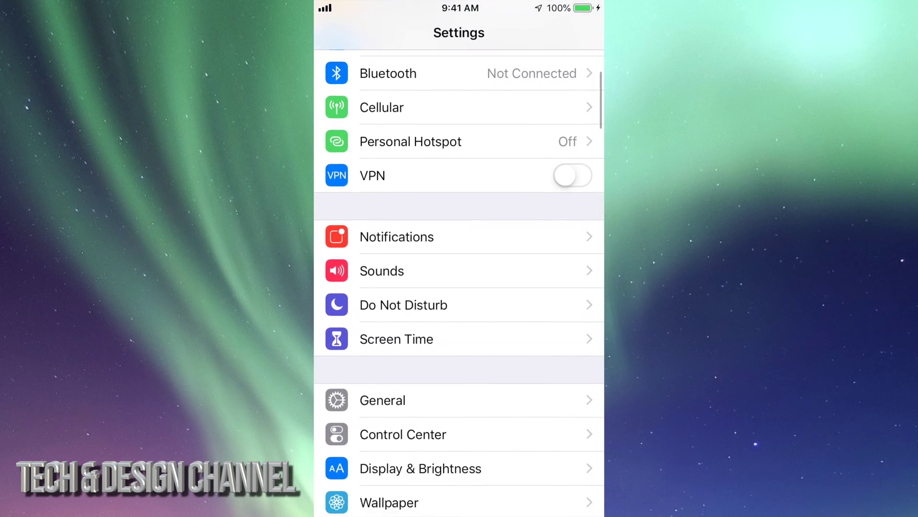
{"action": "scroll", "coordinate": [460, 287], "scroll_direction": "down", "scroll_amount": 5}
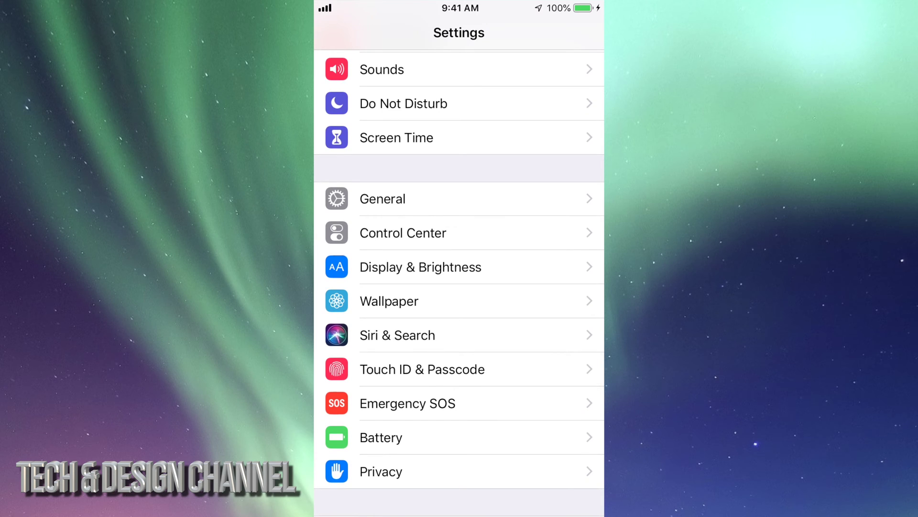
- Open the General page from the Settings list
{"action": "left_click", "coordinate": [460, 199]}
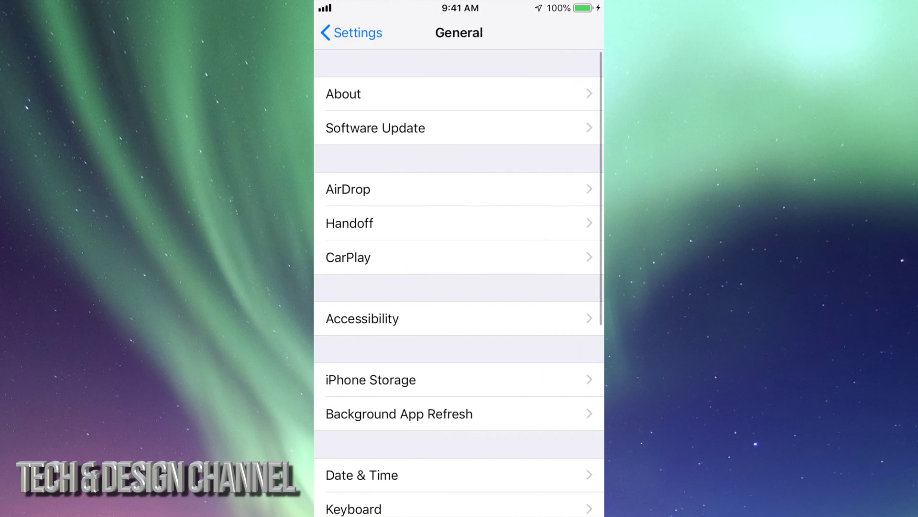
- Open Software Update to see the available iOS 12.1.4 update (64.4 MB)
{"action": "left_click", "coordinate": [460, 128]}
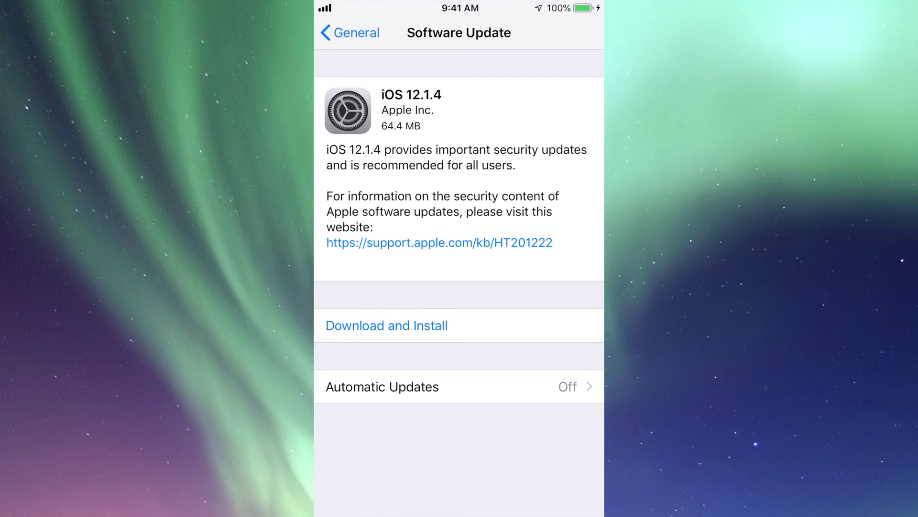
- Start the Download and Install of iOS 12.1.4 and wait for the download to finish
{"action": "left_click", "coordinate": [387, 325]}
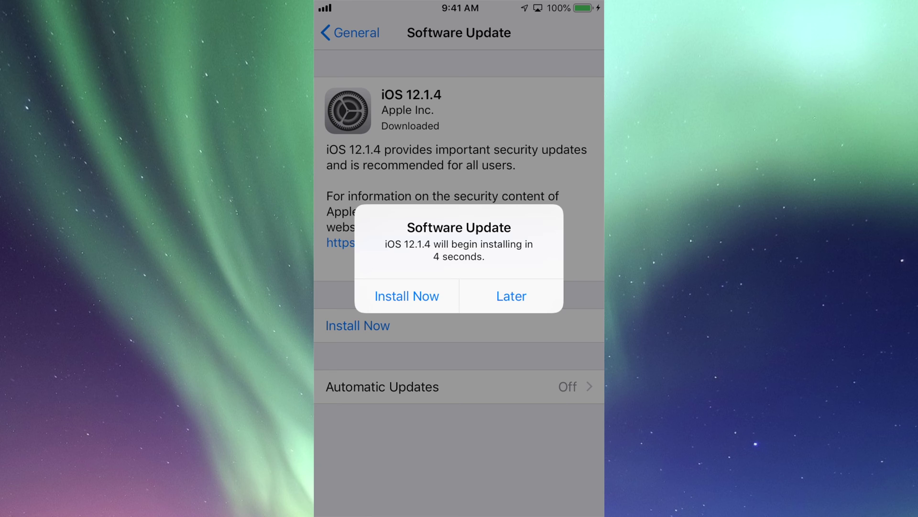
- Choose Install Now to begin verifying and installing iOS 12.1.4 immediately
{"action": "left_click", "coordinate": [407, 295]}
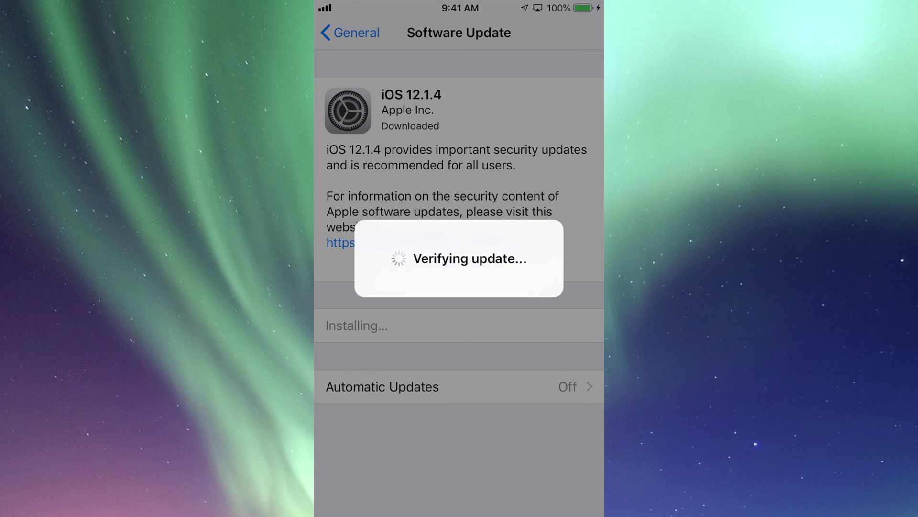